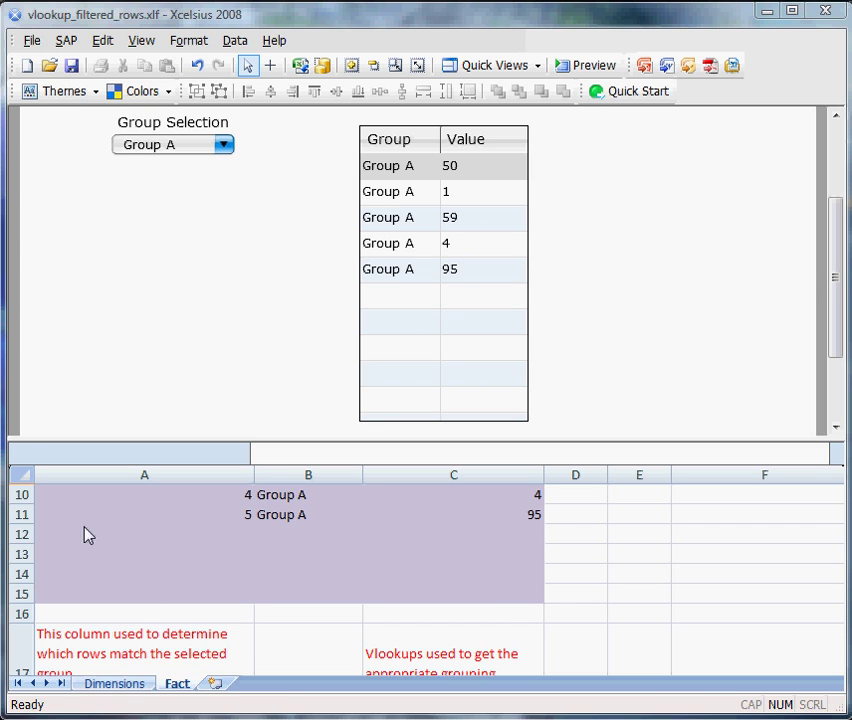
pyautogui.click(200, 556)
pyautogui.scroll(3, 194, 572)
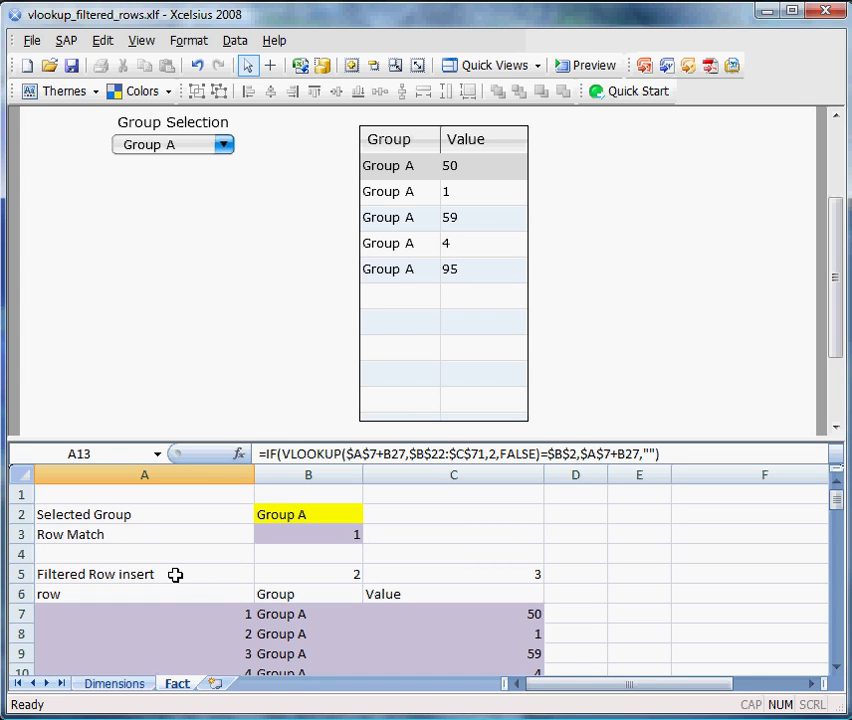
pyautogui.moveTo(145, 615); pyautogui.dragTo(180, 525)
pyautogui.scroll(-2, 331, 533)
pyautogui.scroll(-1, 331, 533)
pyautogui.moveTo(316, 525); pyautogui.dragTo(318, 638)
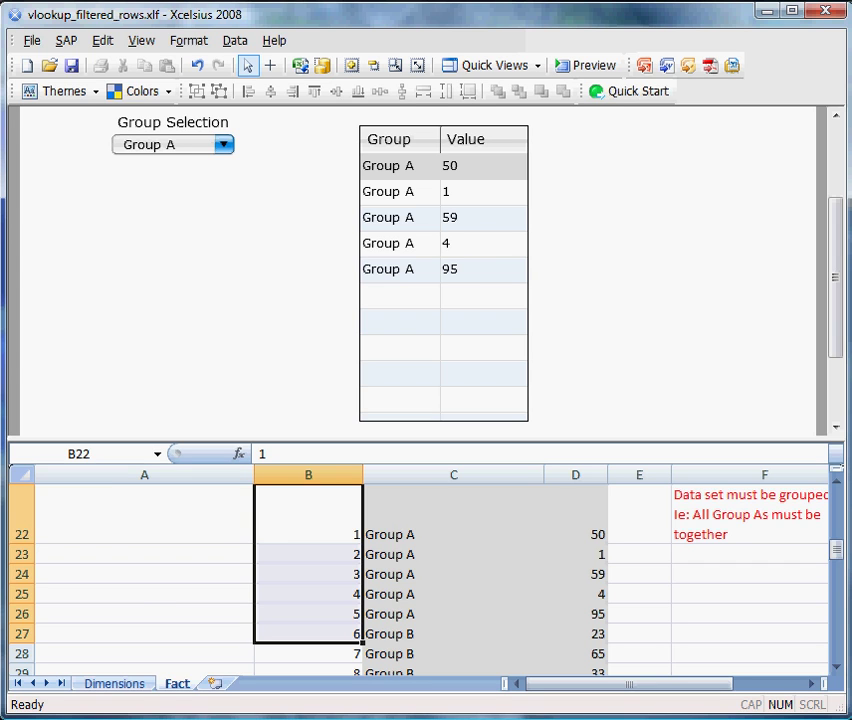
pyautogui.scroll(7, 146, 582)
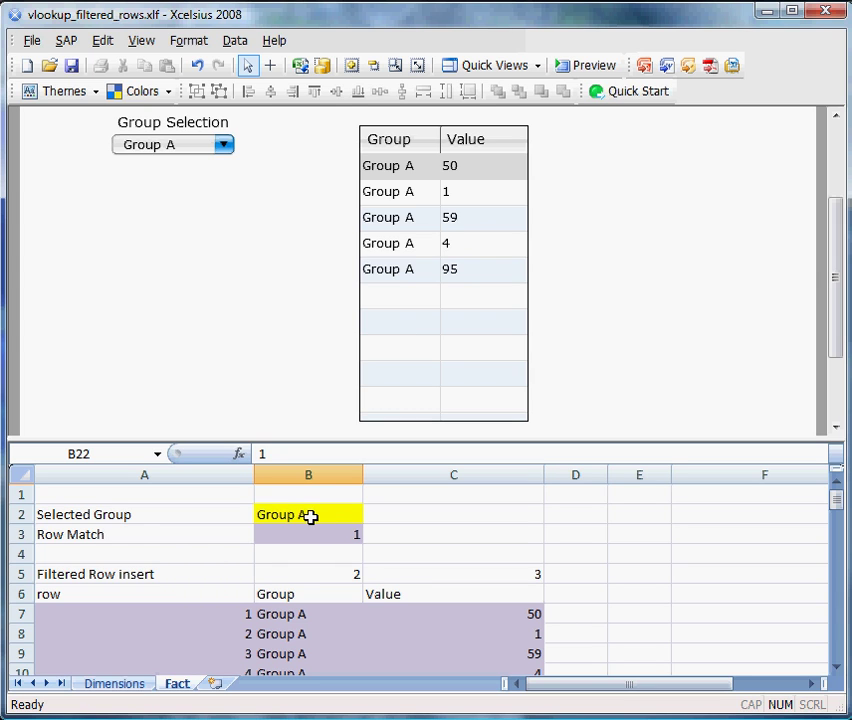
pyautogui.click(304, 536)
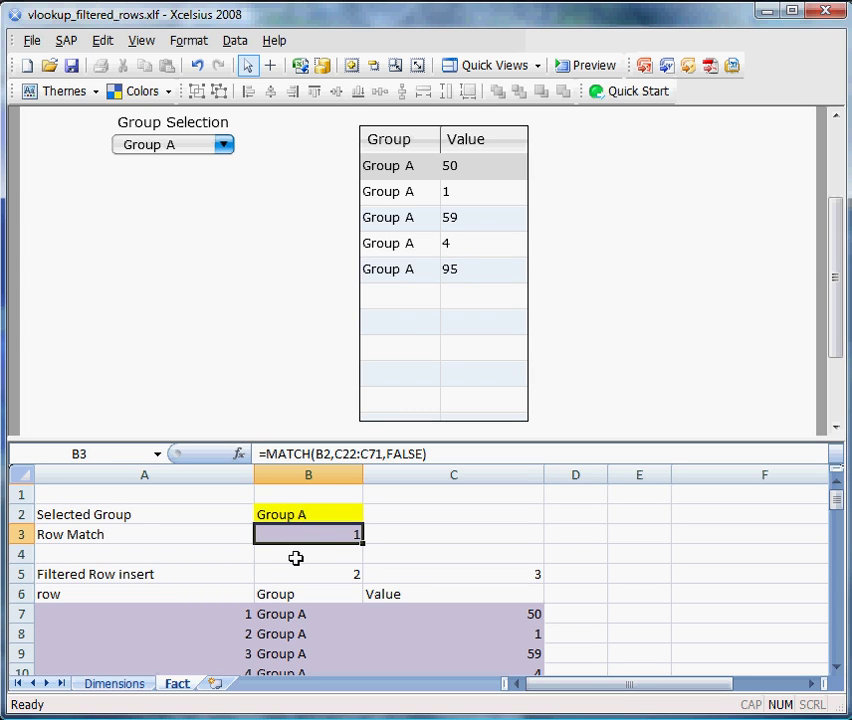
pyautogui.scroll(-4, 367, 639)
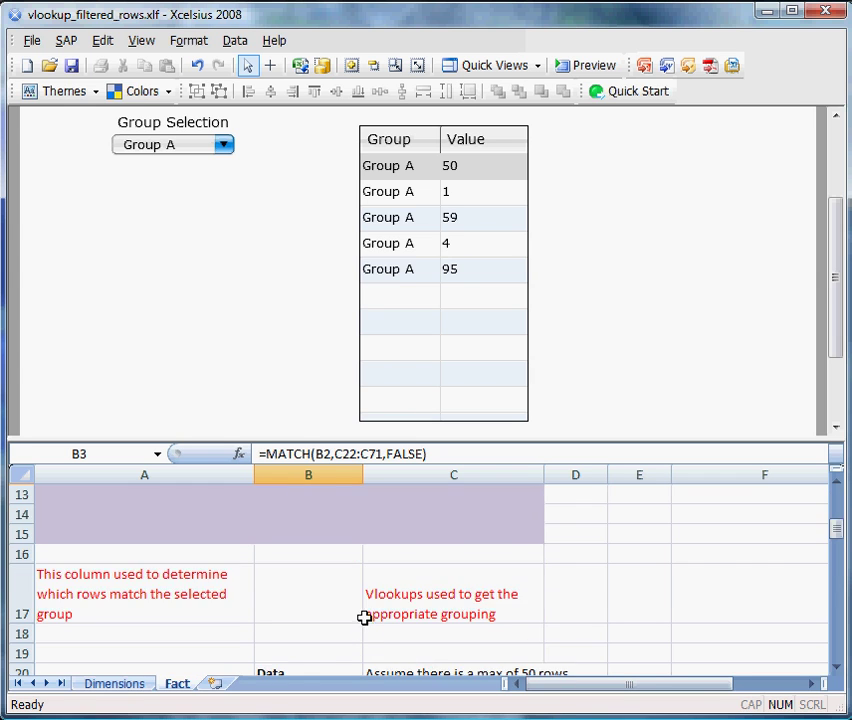
pyautogui.scroll(-2, 362, 610)
pyautogui.moveTo(395, 588)
pyautogui.mouseDown()
pyautogui.moveTo(398, 614)
pyautogui.moveTo(405, 591)
pyautogui.mouseUp()
pyautogui.scroll(-2, 411, 614)
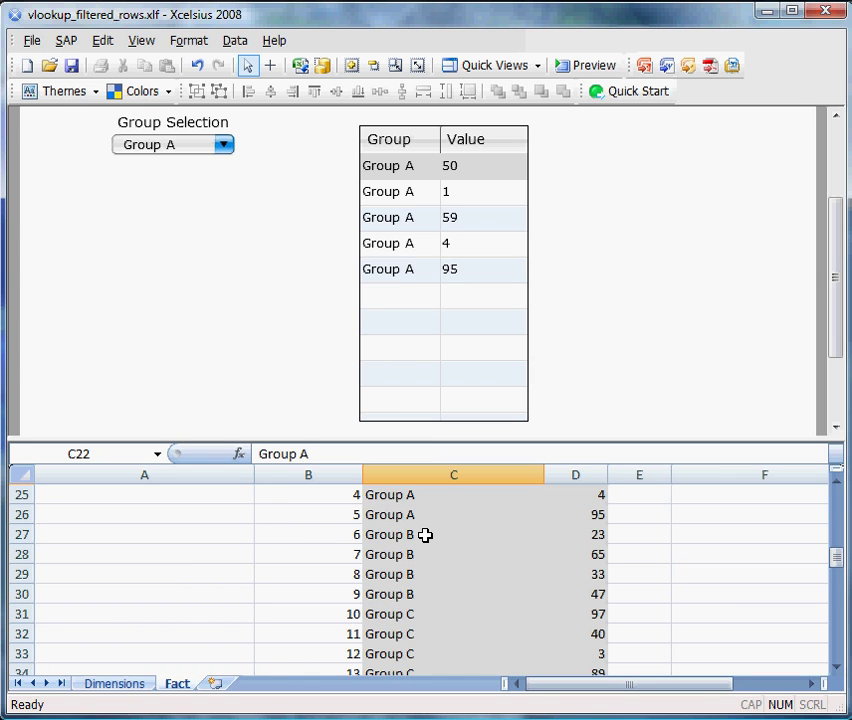
pyautogui.click(426, 535)
pyautogui.moveTo(371, 536); pyautogui.dragTo(335, 538)
pyautogui.scroll(-1, 413, 614)
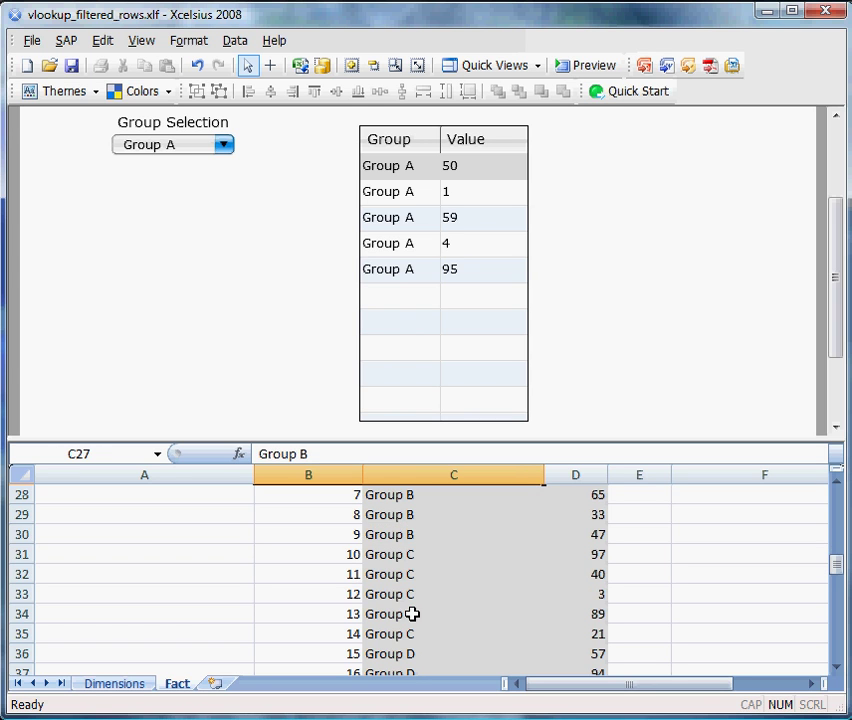
pyautogui.scroll(7, 325, 630)
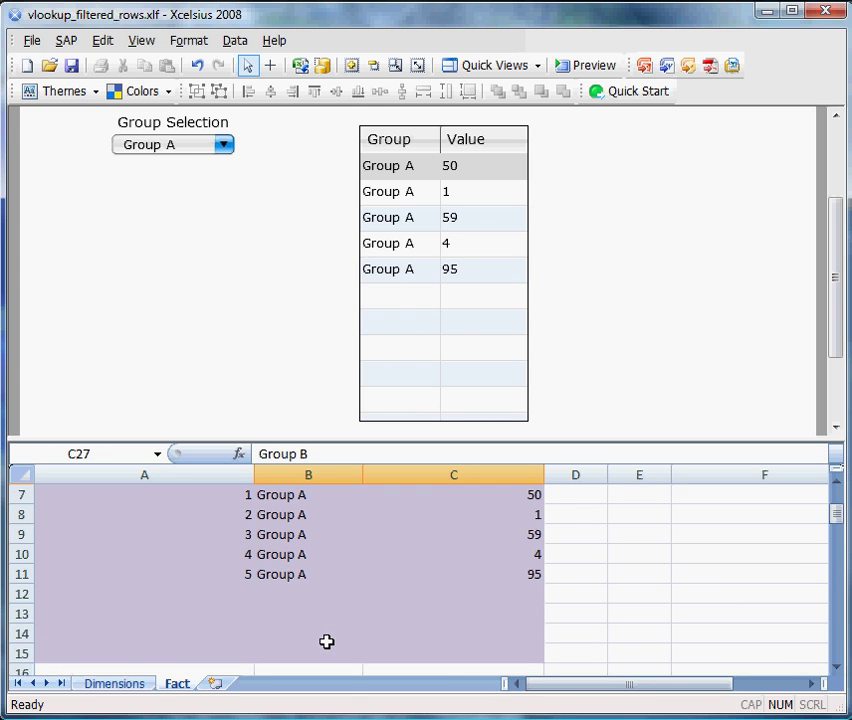
pyautogui.scroll(-3, 326, 641)
pyautogui.scroll(-6, 326, 641)
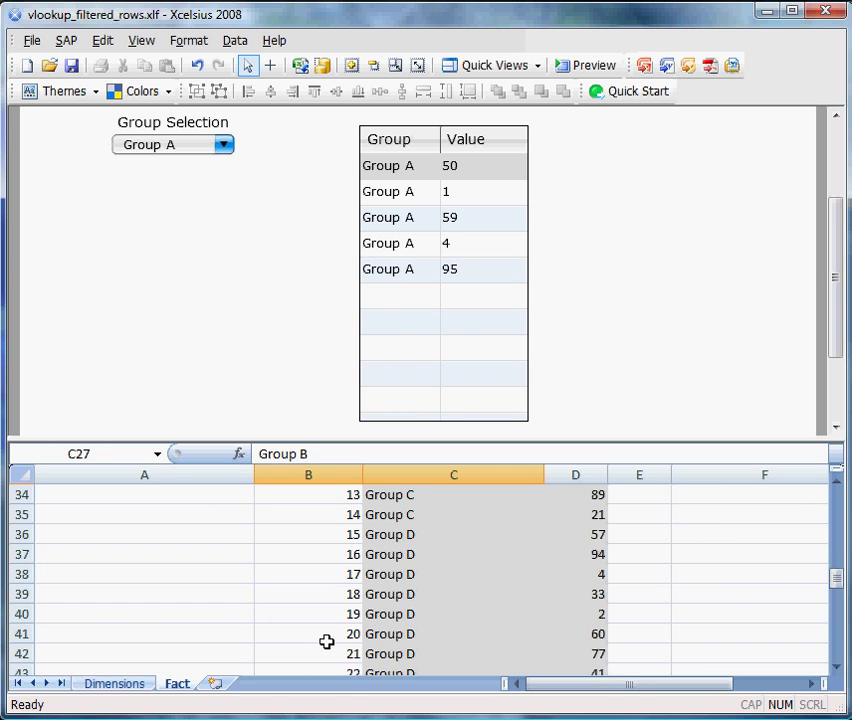
pyautogui.scroll(2, 379, 590)
pyautogui.scroll(3, 379, 590)
pyautogui.moveTo(411, 574); pyautogui.dragTo(548, 637)
pyautogui.scroll(14, 519, 618)
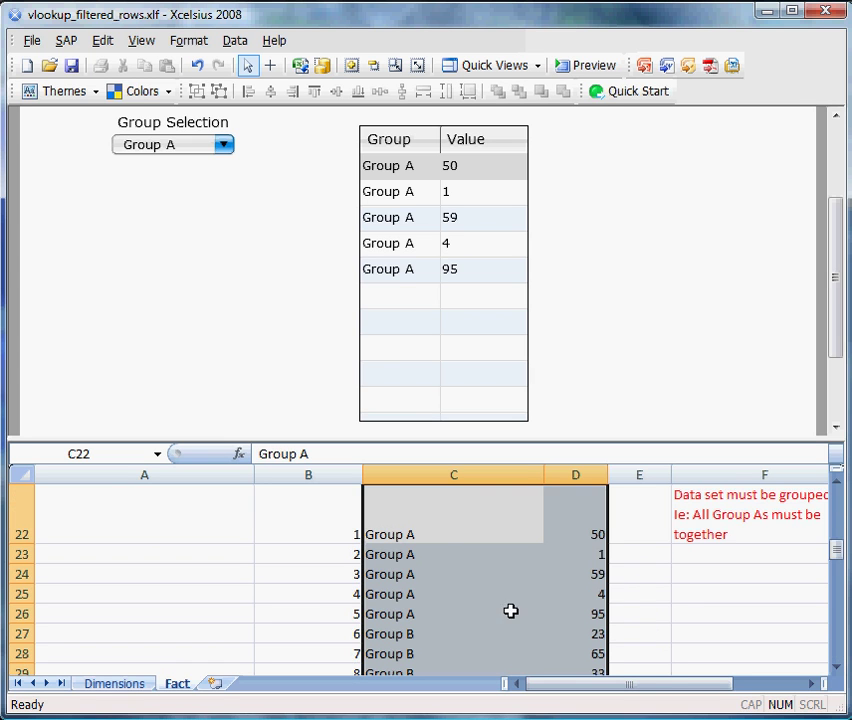
pyautogui.moveTo(437, 519); pyautogui.dragTo(420, 567)
pyautogui.scroll(3, 420, 567)
pyautogui.scroll(3, 420, 567)
pyautogui.scroll(-2, 422, 572)
pyautogui.click(422, 530)
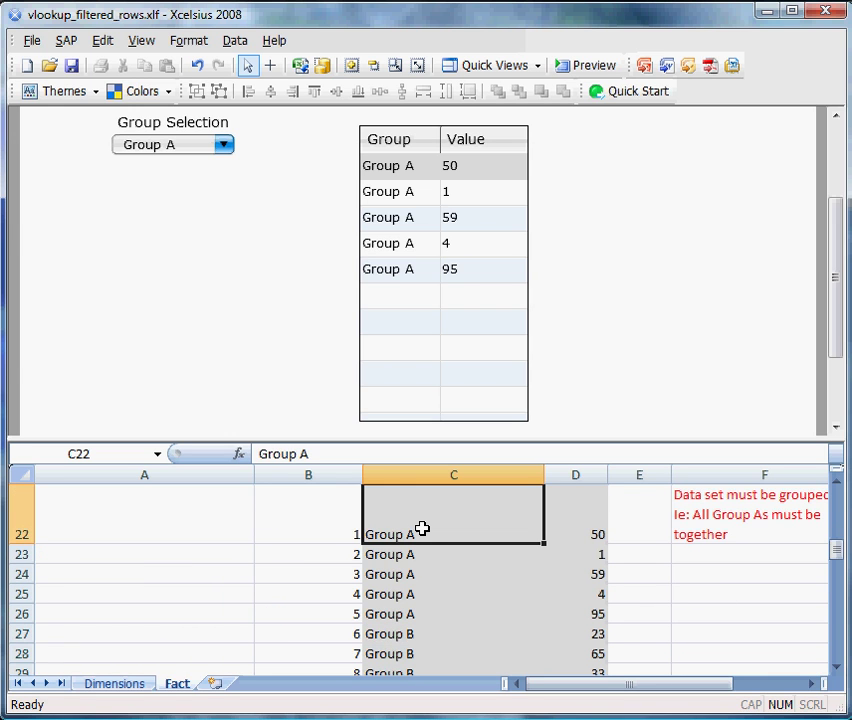
pyautogui.scroll(-3, 432, 555)
pyautogui.click(443, 601)
pyautogui.scroll(-2, 470, 608)
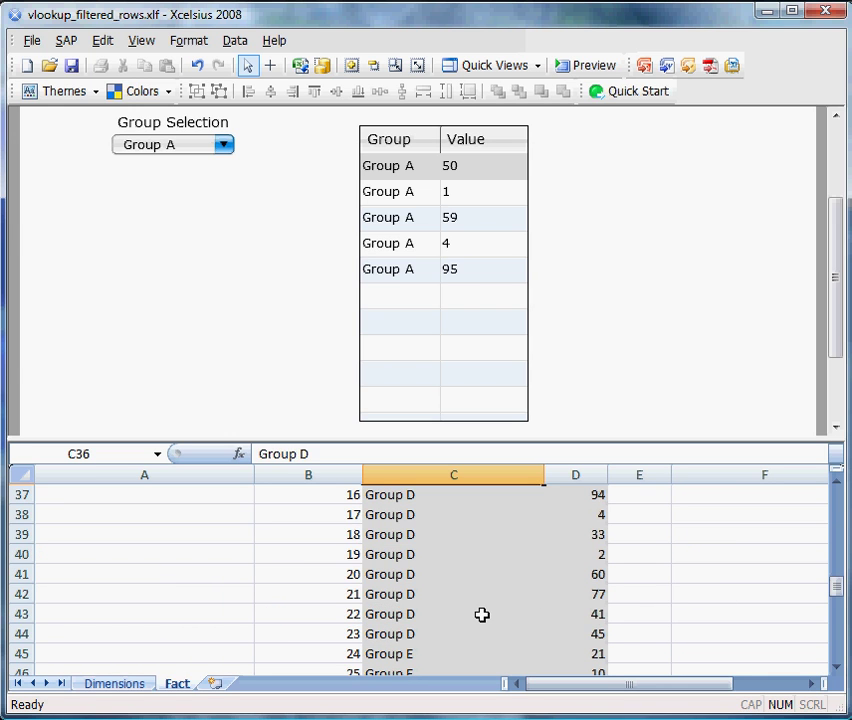
pyautogui.click(450, 633)
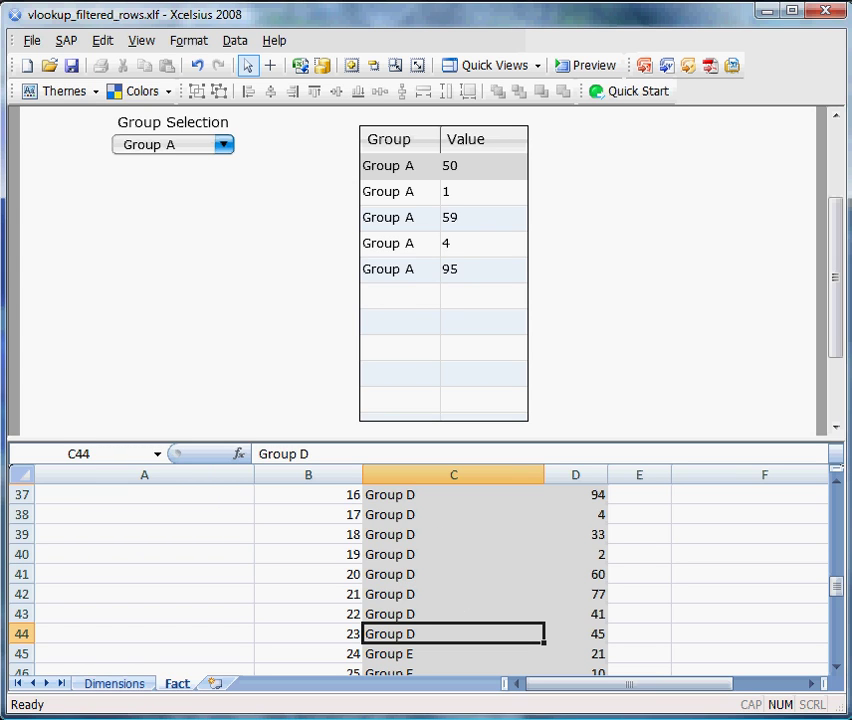
pyautogui.scroll(11, 215, 586)
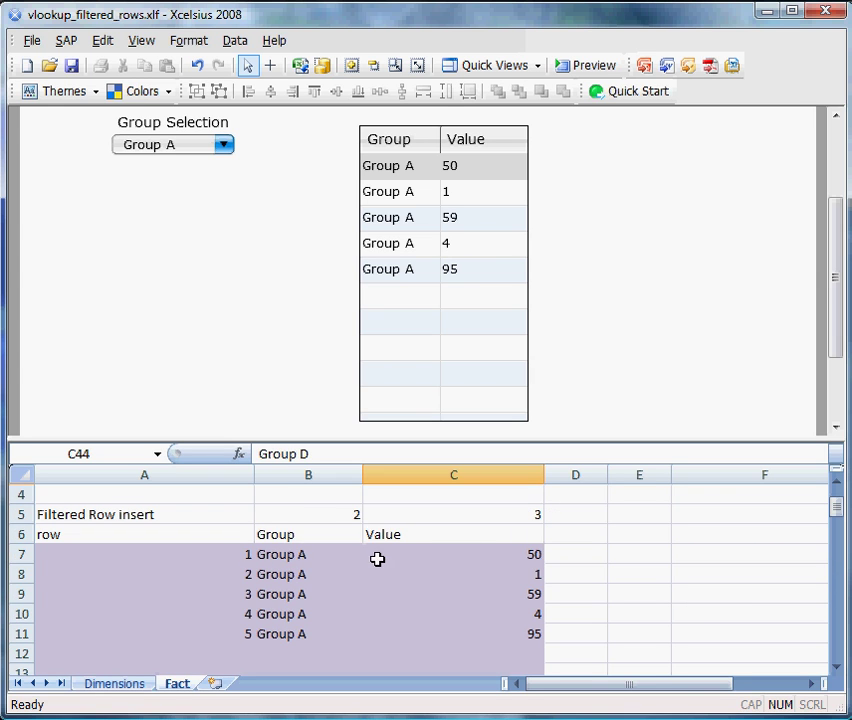
pyautogui.moveTo(295, 560); pyautogui.dragTo(485, 645)
pyautogui.scroll(-3, 459, 594)
pyautogui.scroll(4, 448, 593)
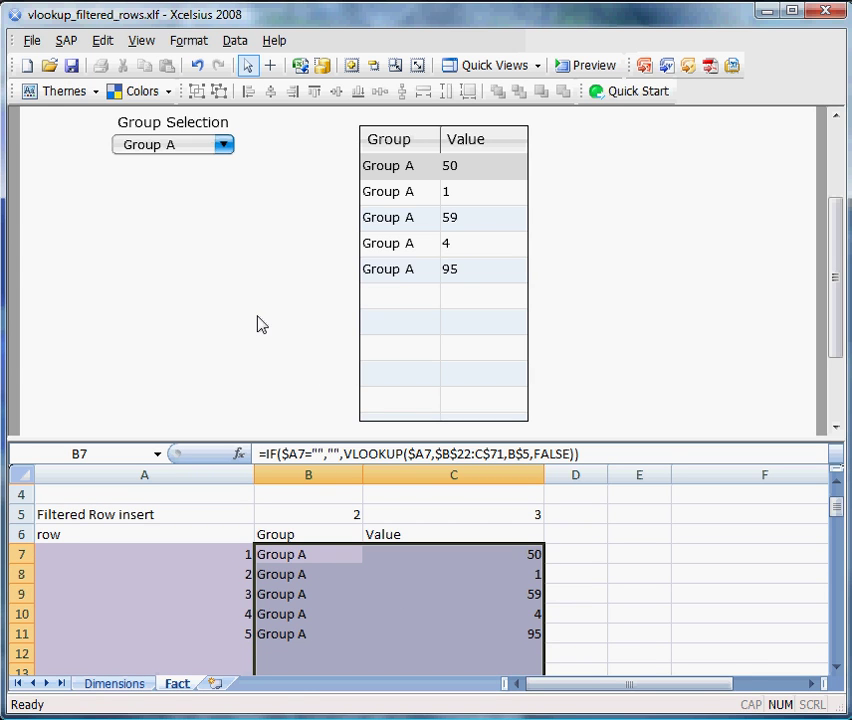
pyautogui.doubleClick(190, 150)
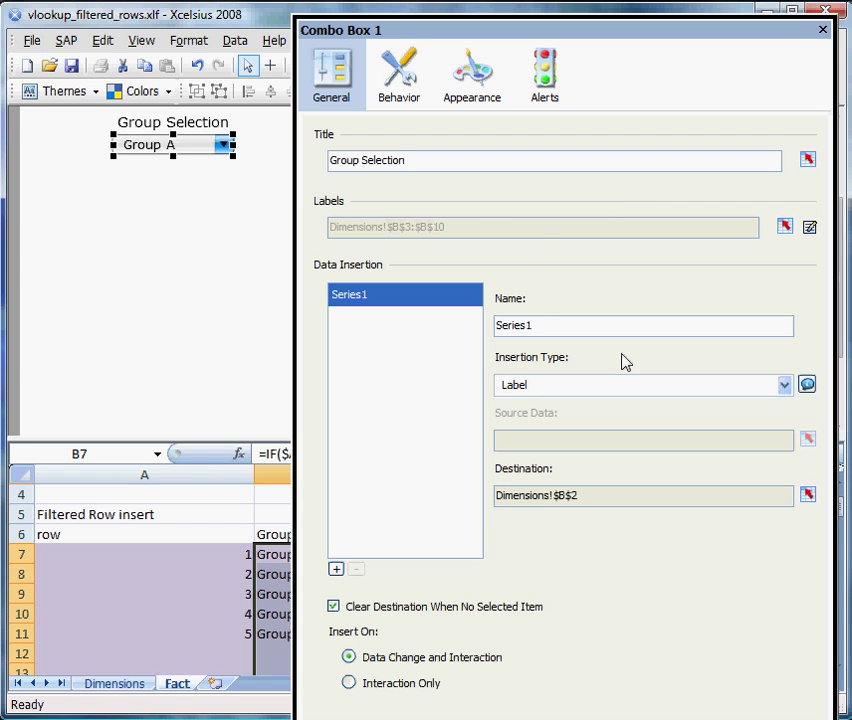
pyautogui.click(114, 684)
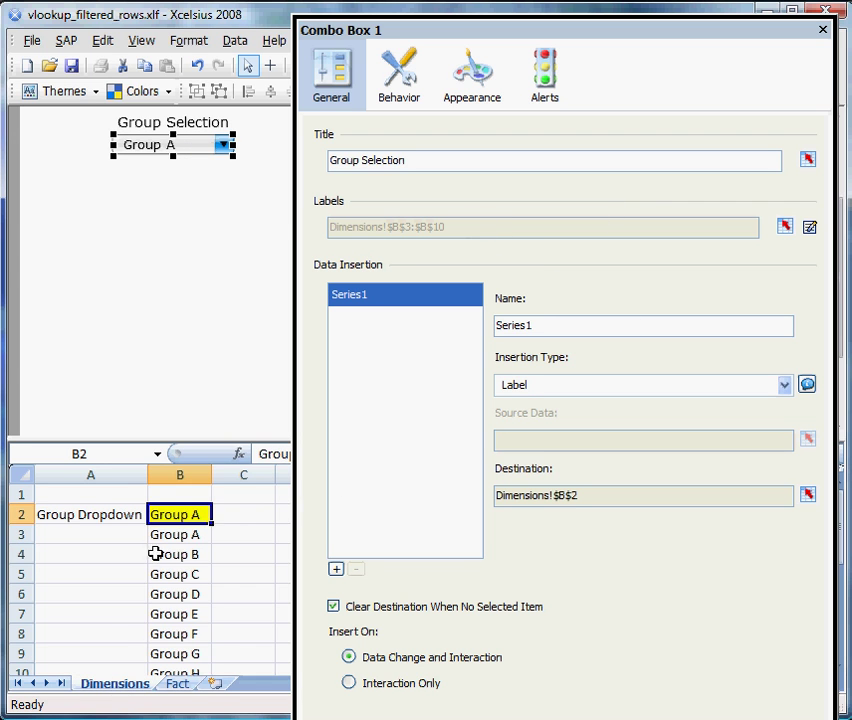
pyautogui.moveTo(167, 536); pyautogui.dragTo(185, 668)
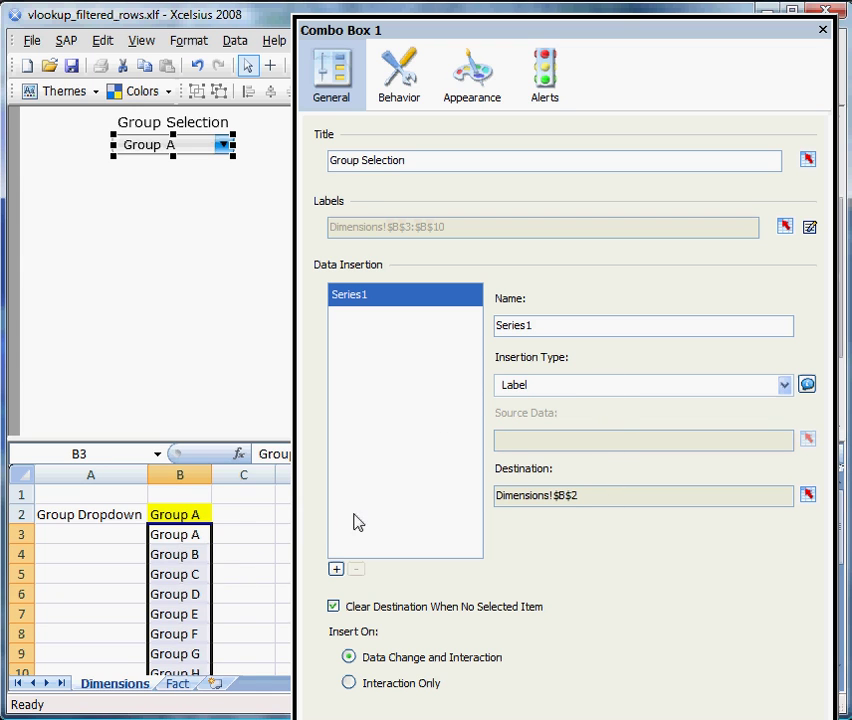
pyautogui.click(172, 515)
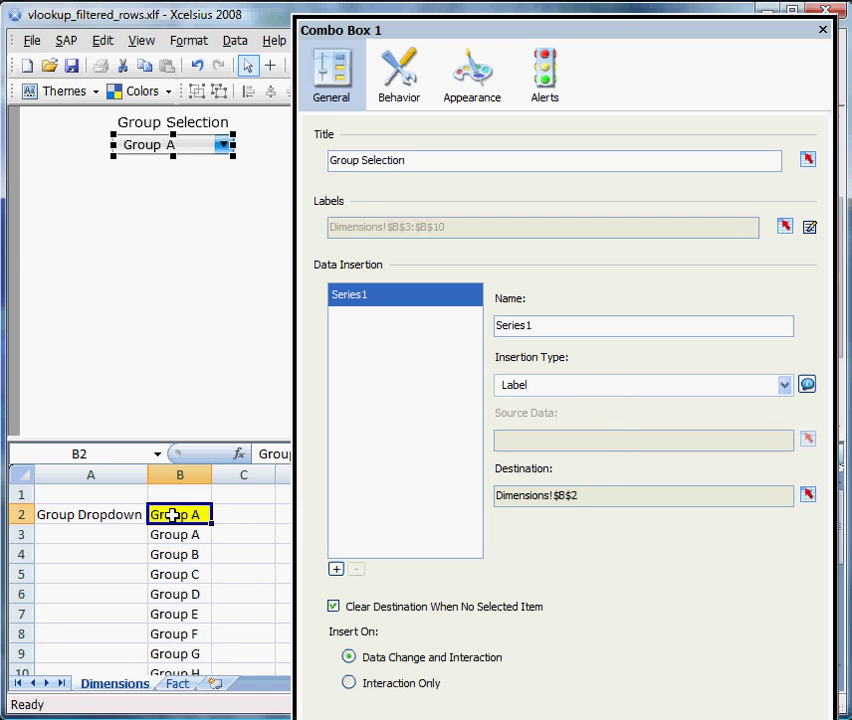
pyautogui.click(819, 30)
pyautogui.click(178, 684)
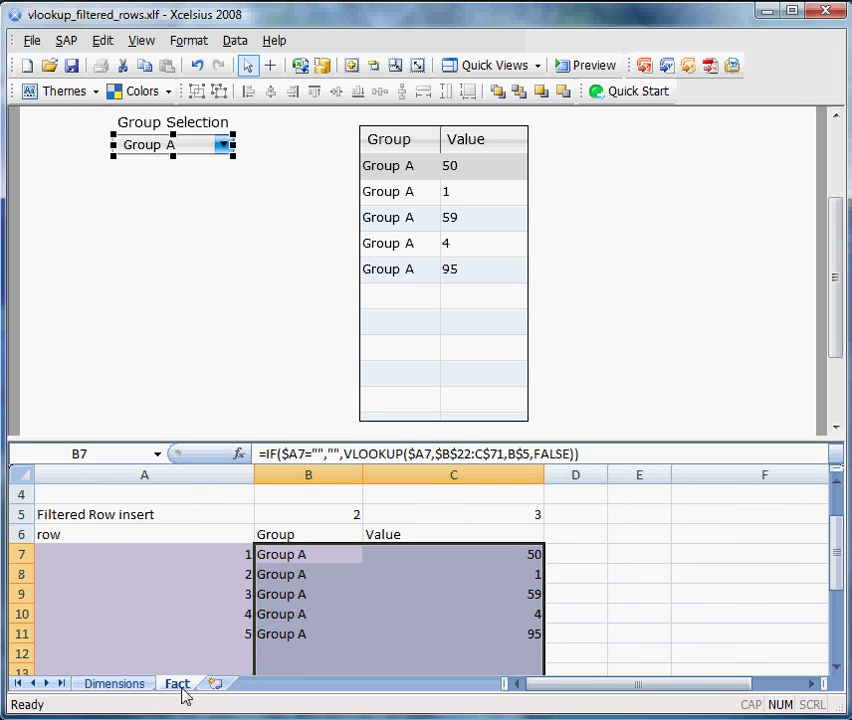
pyautogui.scroll(1, 235, 590)
pyautogui.click(280, 513)
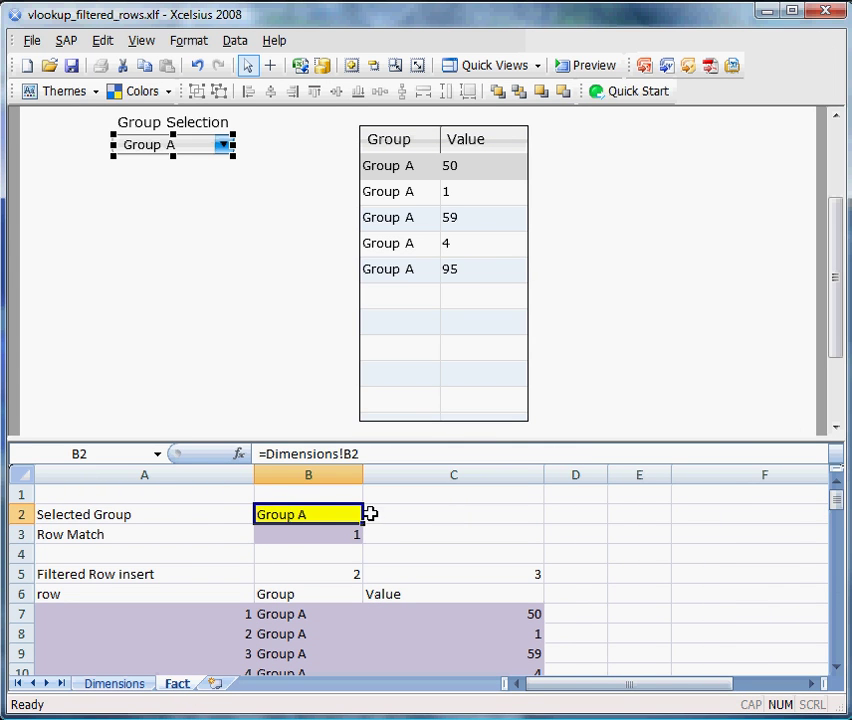
pyautogui.scroll(-1, 301, 570)
pyautogui.moveTo(169, 557); pyautogui.dragTo(505, 575)
# Preview the VLOOKUP dashboard, choosing Group B and then Group C in the drop-down.
pyautogui.click(298, 279)
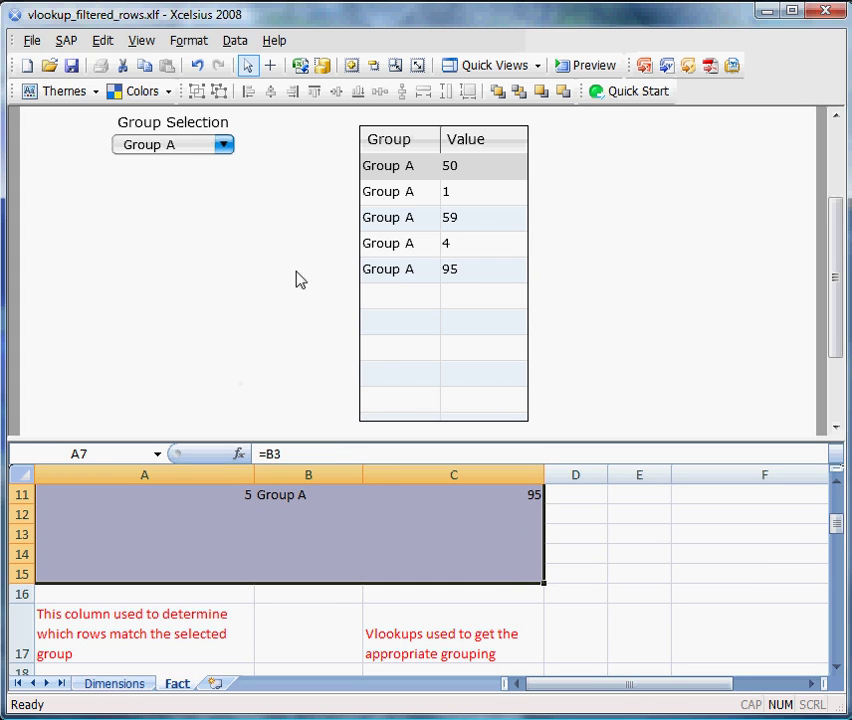
pyautogui.click(587, 66)
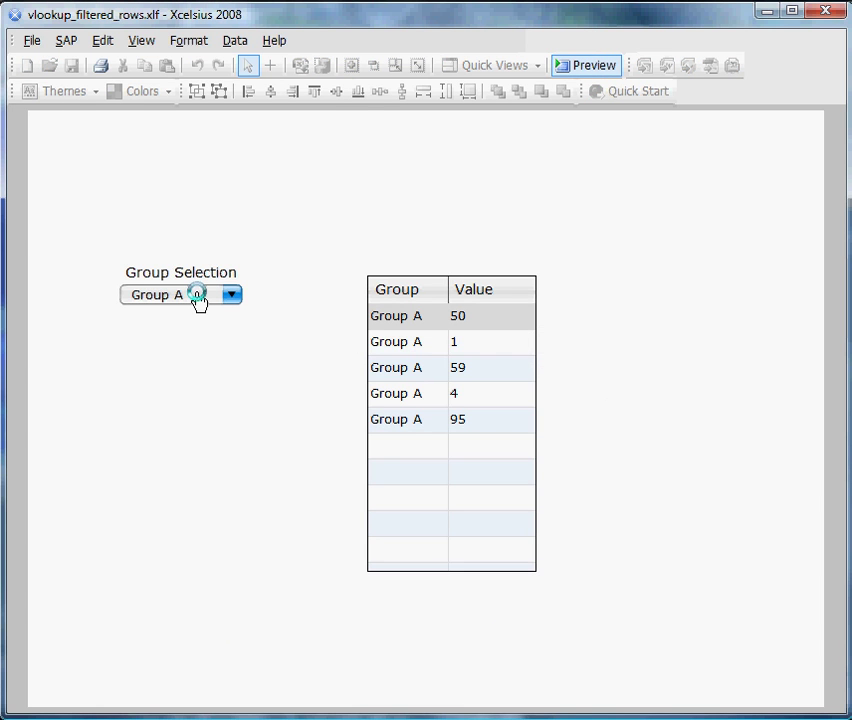
pyautogui.click(196, 297)
pyautogui.click(187, 350)
pyautogui.click(200, 304)
pyautogui.click(184, 378)
# Choose Group D, leave preview, and minimize the VLOOKUP dashboard window.
pyautogui.click(197, 303)
pyautogui.click(177, 397)
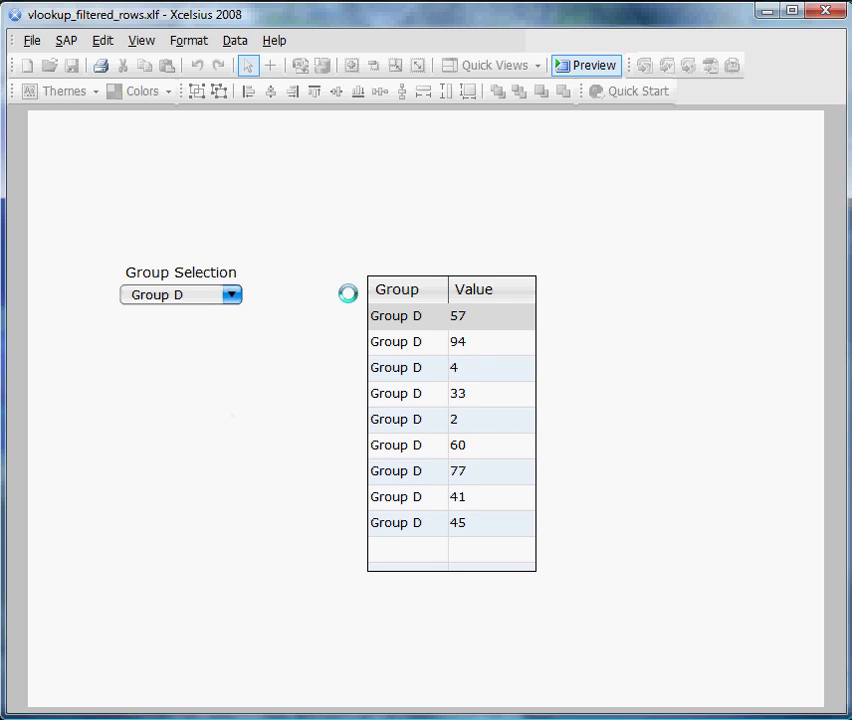
pyautogui.click(583, 65)
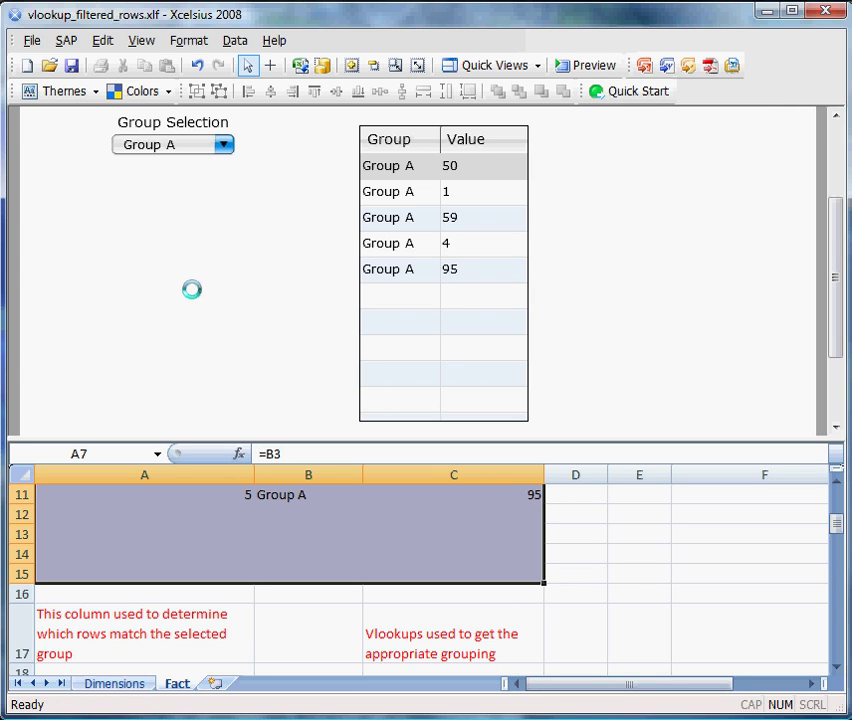
pyautogui.click(768, 11)
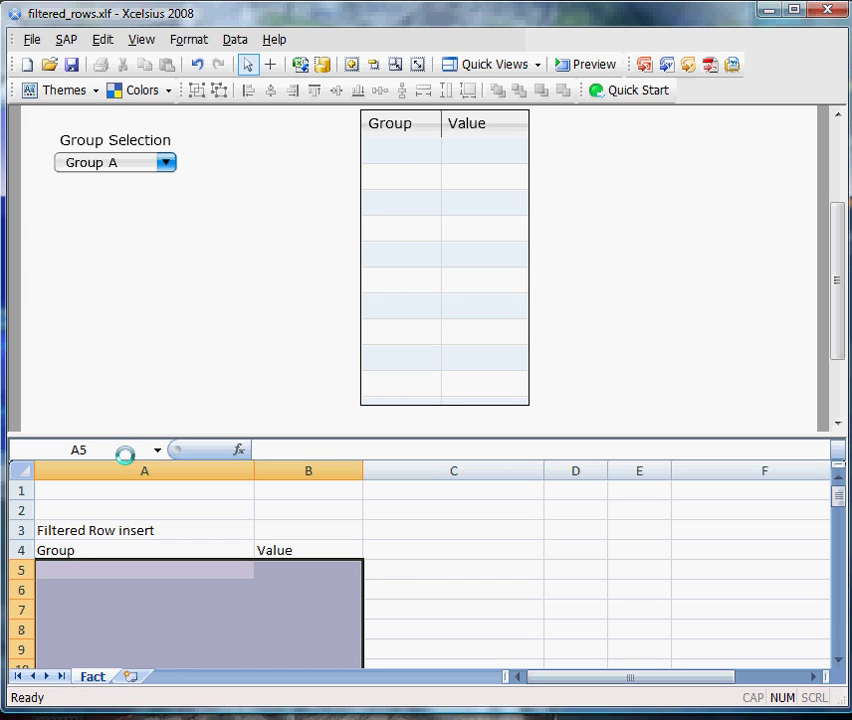
# Deselect via cell C6 and open Combo Box 1's Filtered Rows properties (Fact!$C$19:$D$68 into Fact!$A$5:$B$13).
pyautogui.click(410, 583)
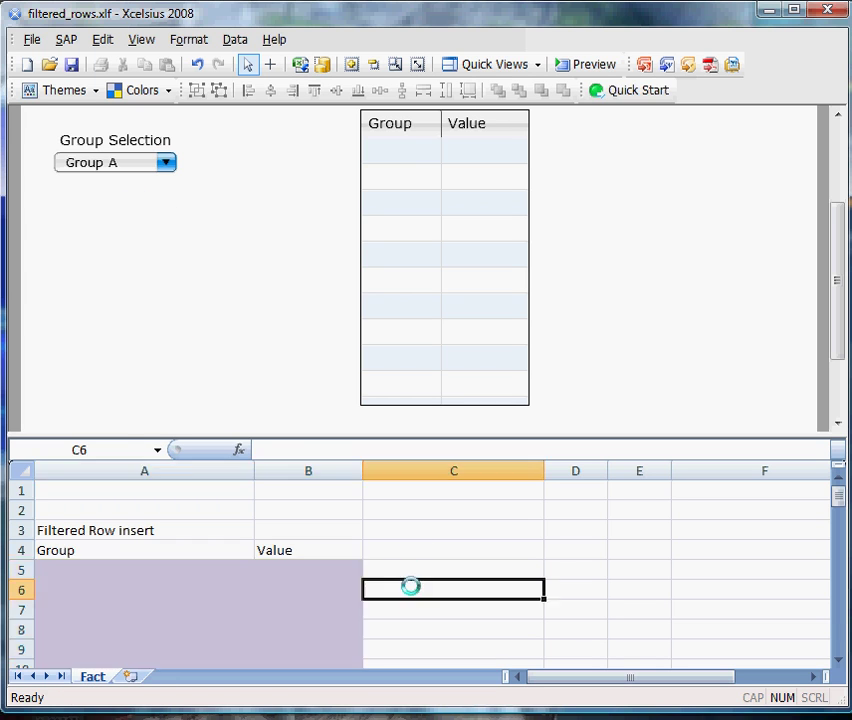
pyautogui.doubleClick(133, 165)
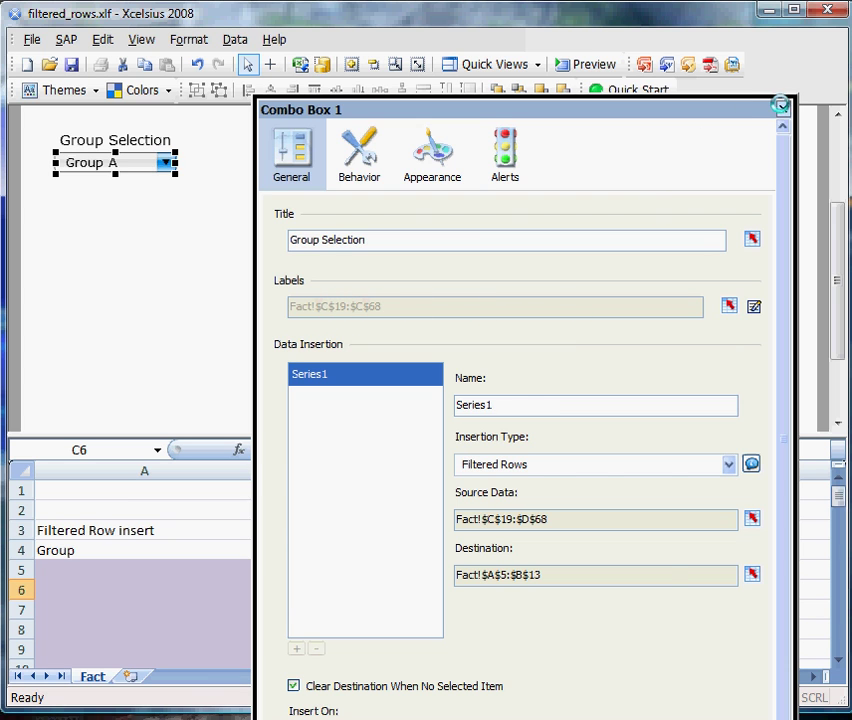
# Close the combo box properties and inspect the column C group names and 'Filtered Row insert' heading.
pyautogui.click(783, 109)
pyautogui.scroll(-5, 467, 591)
pyautogui.moveTo(424, 555); pyautogui.dragTo(437, 618)
pyautogui.click(441, 571)
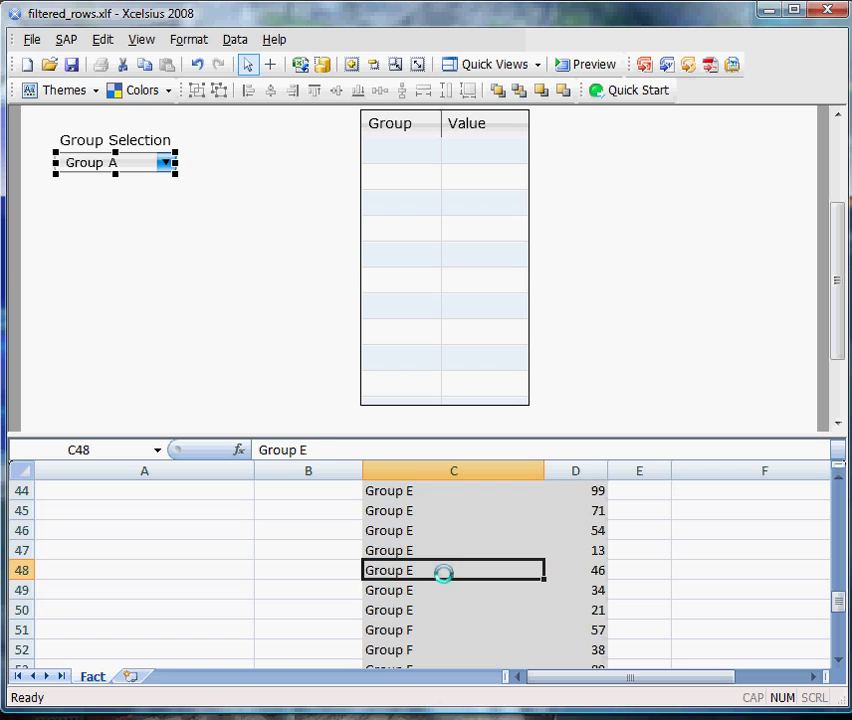
pyautogui.scroll(13, 428, 628)
pyautogui.scroll(2, 428, 584)
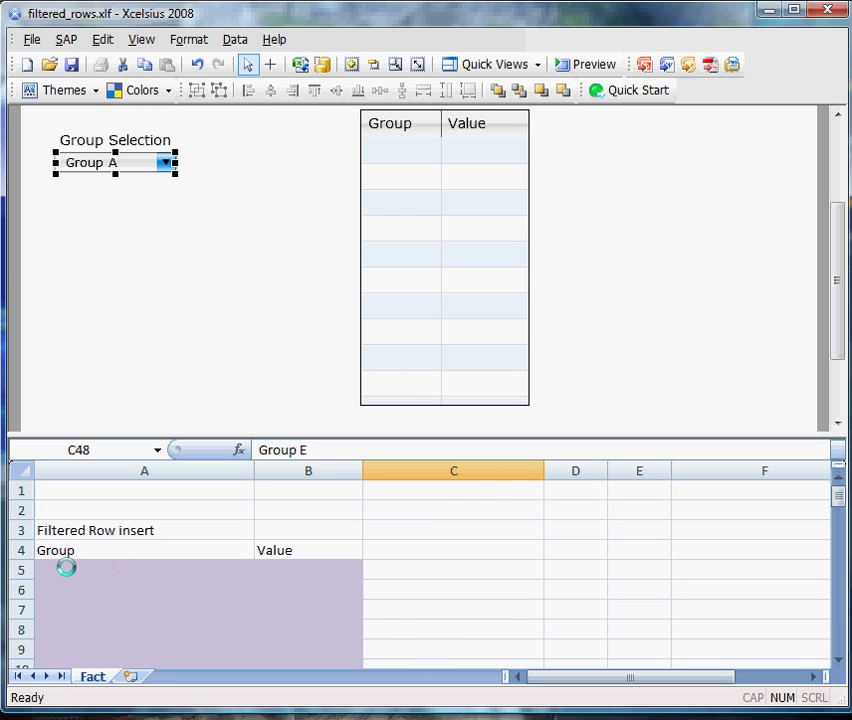
pyautogui.scroll(-5, 91, 594)
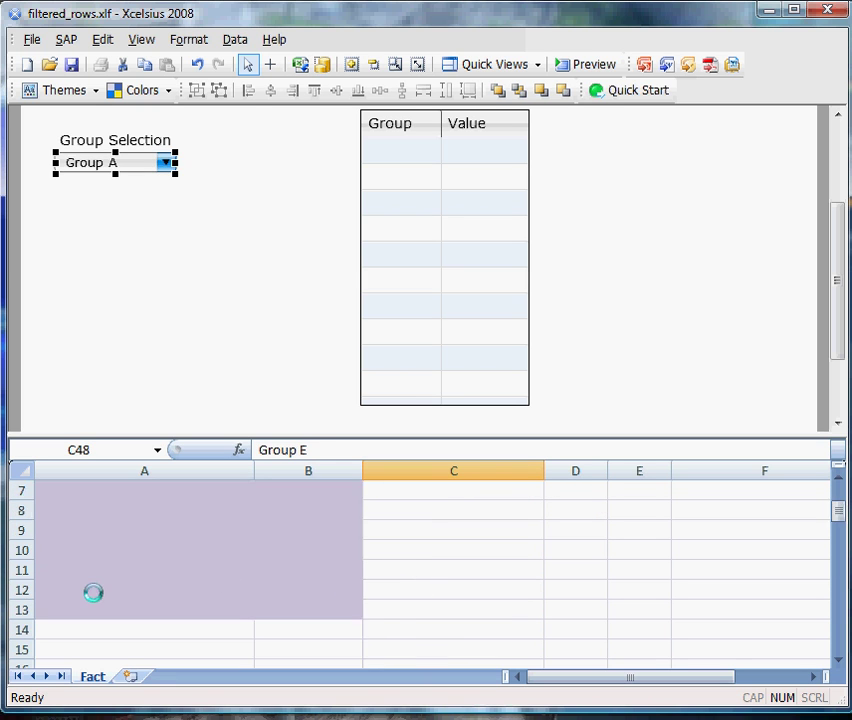
pyautogui.moveTo(308, 530); pyautogui.dragTo(308, 601)
pyautogui.scroll(11, 309, 610)
pyautogui.scroll(8, 309, 610)
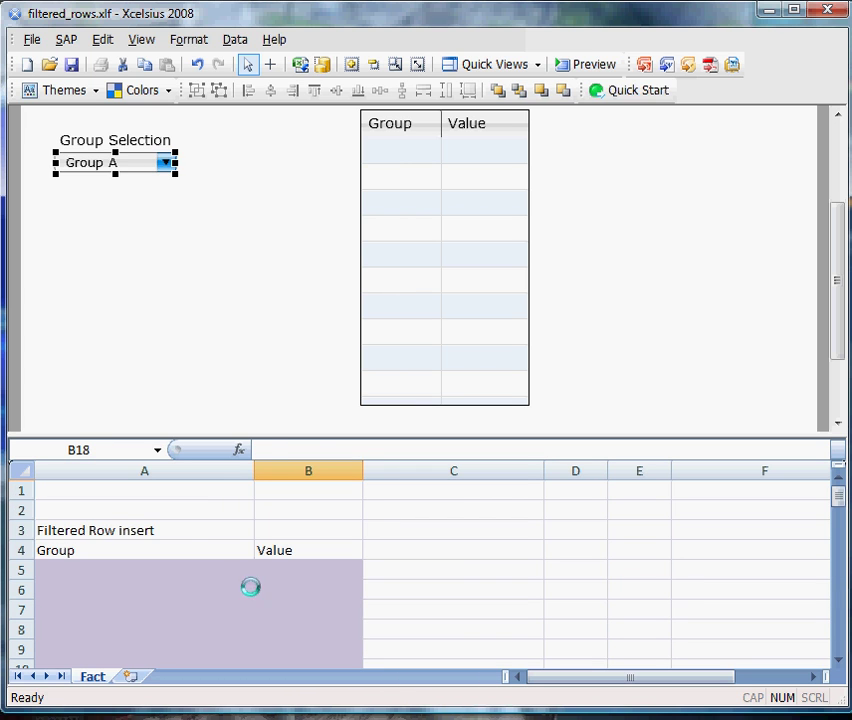
pyautogui.click(192, 526)
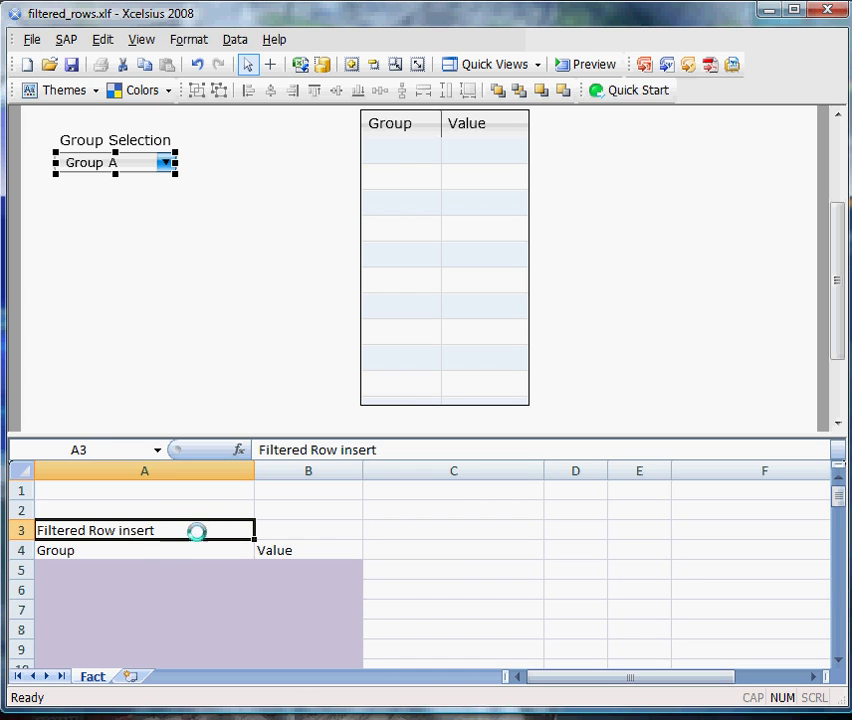
# Recheck the combo box properties, then highlight source block C:D and destination range A5:B13.
pyautogui.click(385, 586)
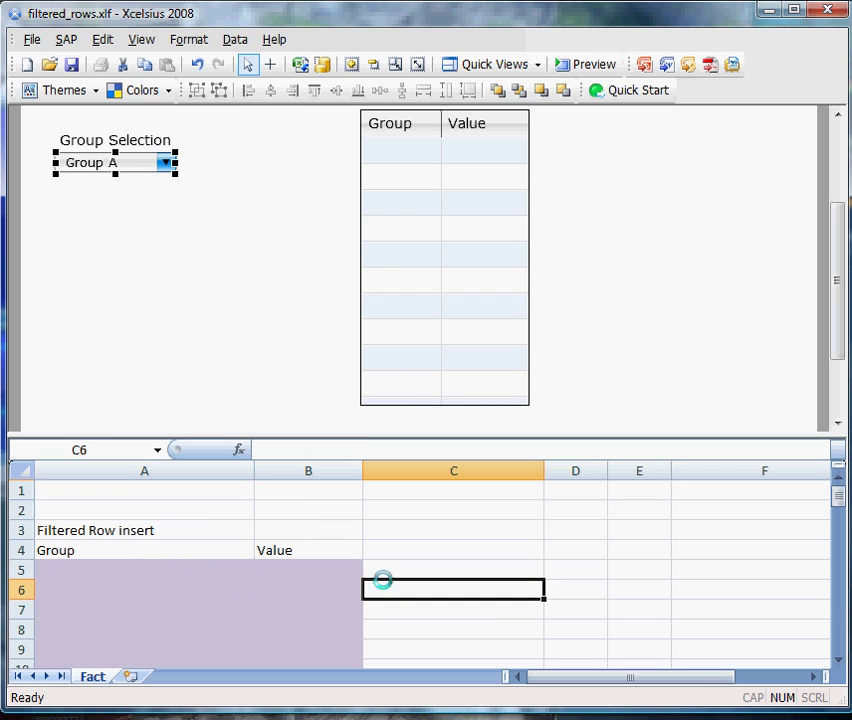
pyautogui.doubleClick(155, 155)
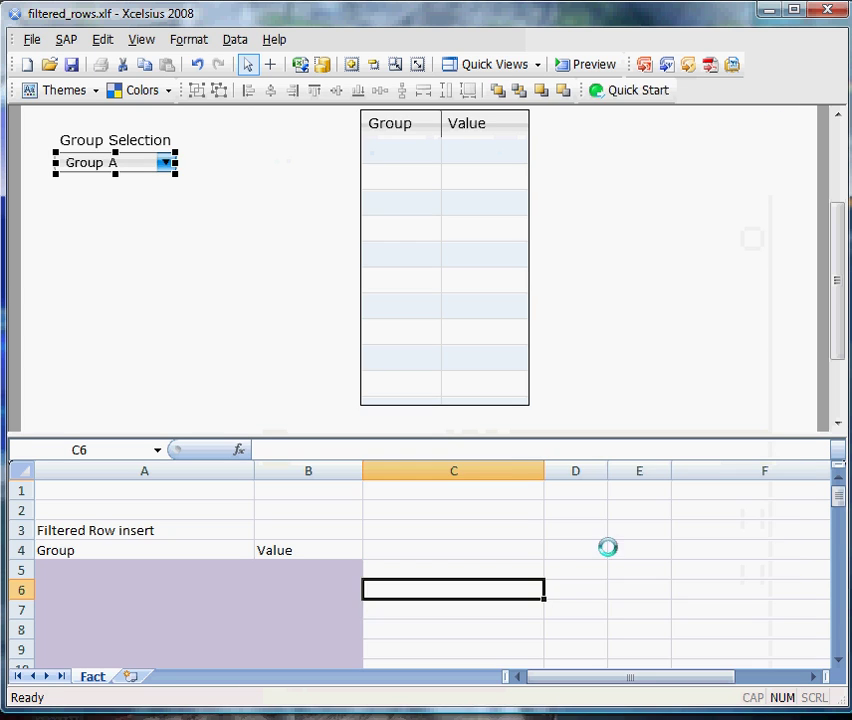
pyautogui.click(574, 568)
pyautogui.scroll(-5, 449, 560)
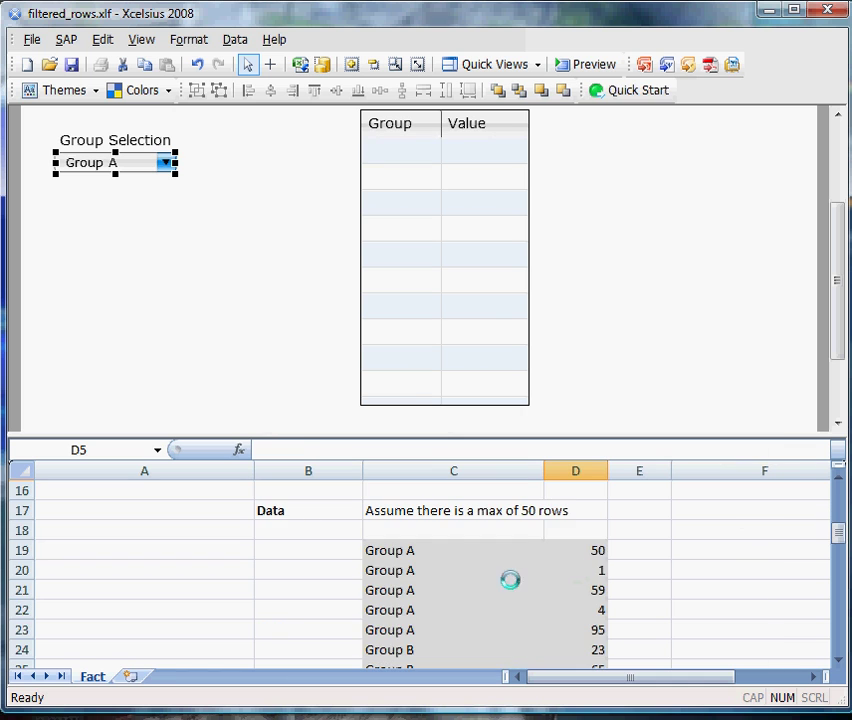
pyautogui.moveTo(449, 560); pyautogui.dragTo(572, 637)
pyautogui.scroll(16, 572, 637)
pyautogui.scroll(-2, 572, 637)
pyautogui.scroll(2, 563, 636)
pyautogui.scroll(-1, 563, 636)
pyautogui.moveTo(95, 513); pyautogui.dragTo(316, 605)
pyautogui.click(401, 570)
pyautogui.click(322, 343)
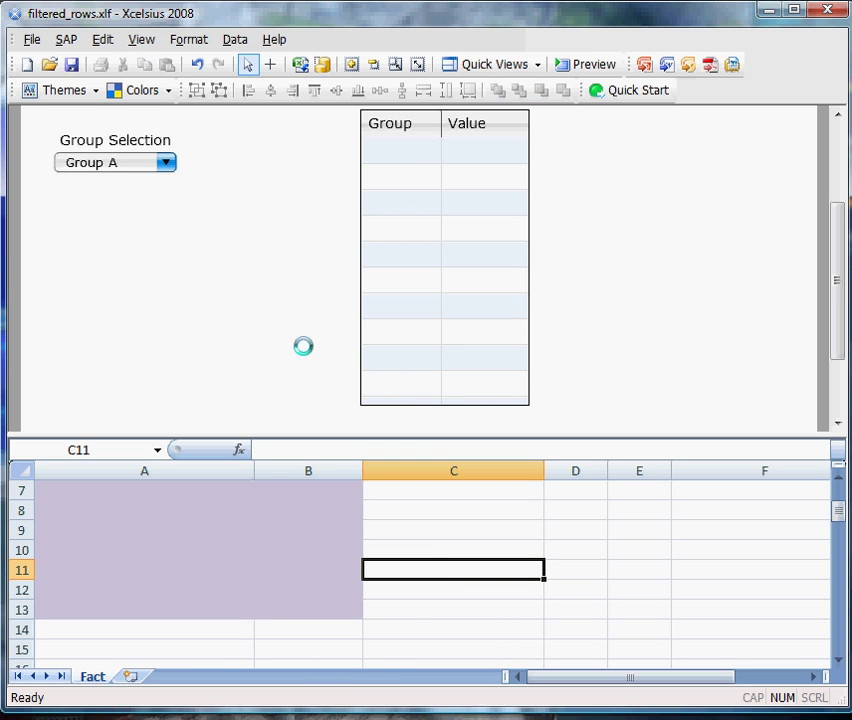
# Preview the filtered-rows dashboard with Group B then Group C, and return to editing.
pyautogui.click(590, 64)
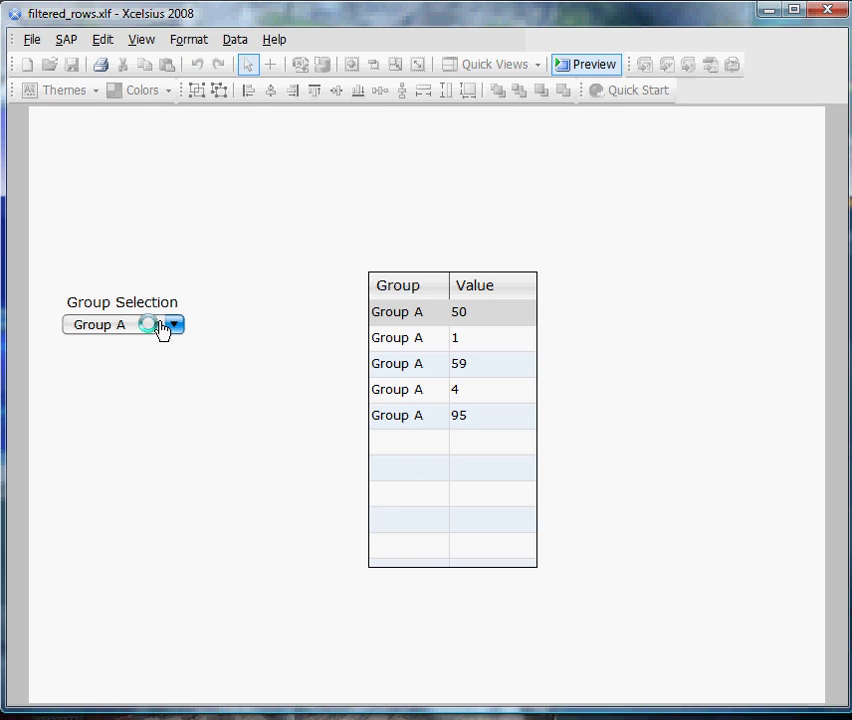
pyautogui.click(137, 331)
pyautogui.click(126, 378)
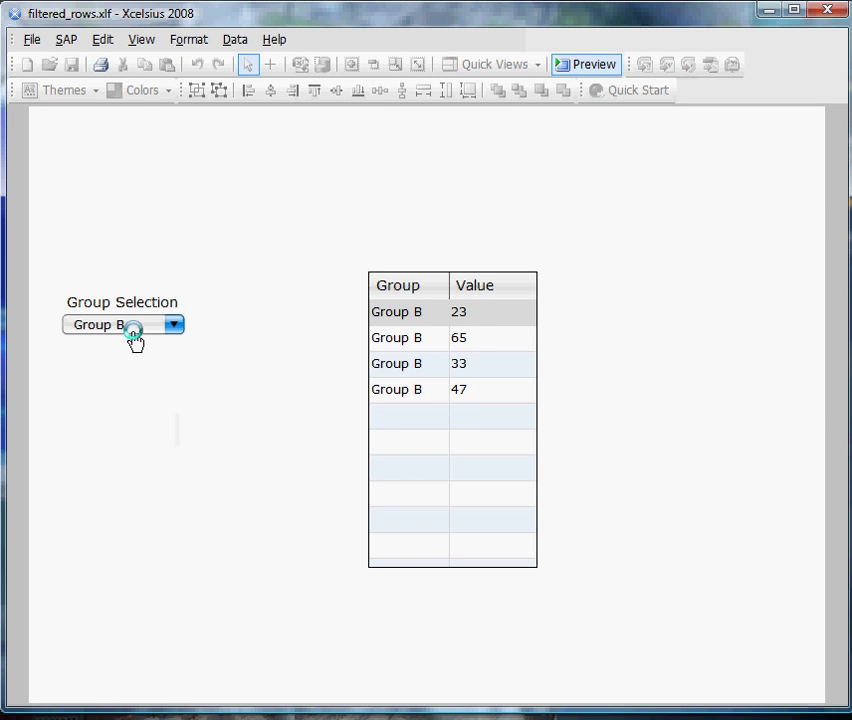
pyautogui.click(135, 338)
pyautogui.click(127, 407)
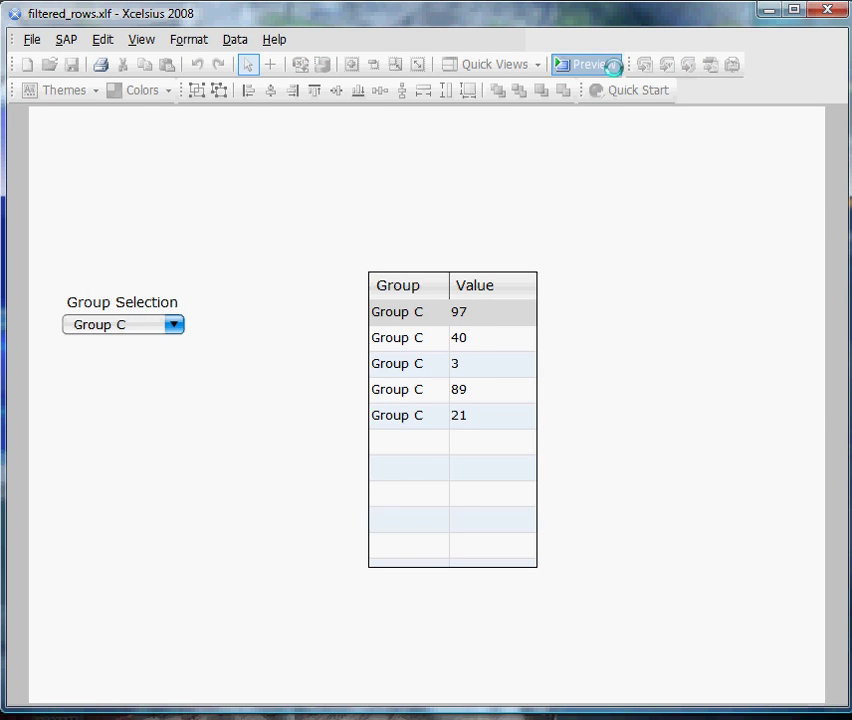
pyautogui.click(606, 65)
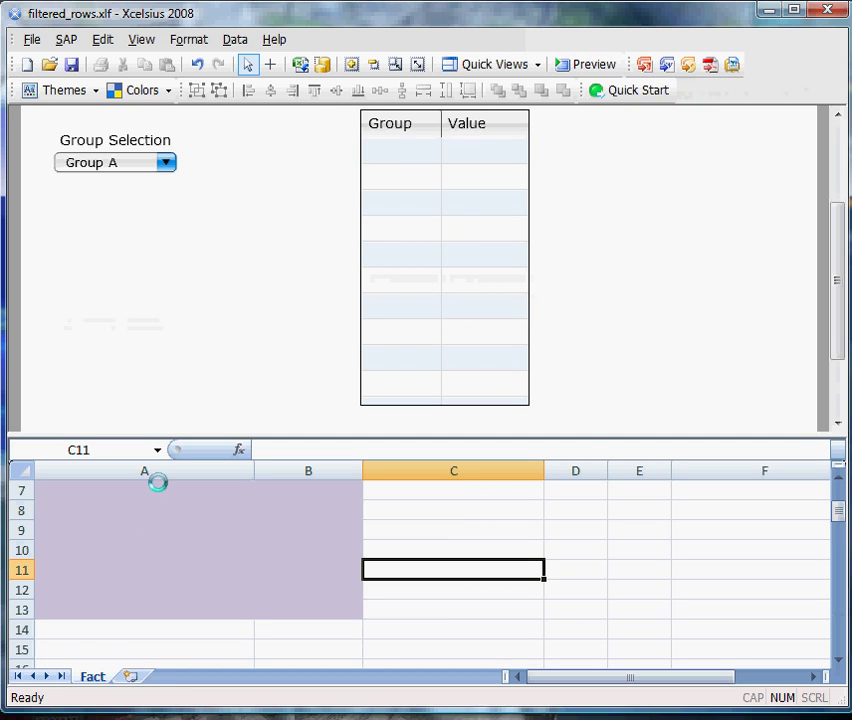